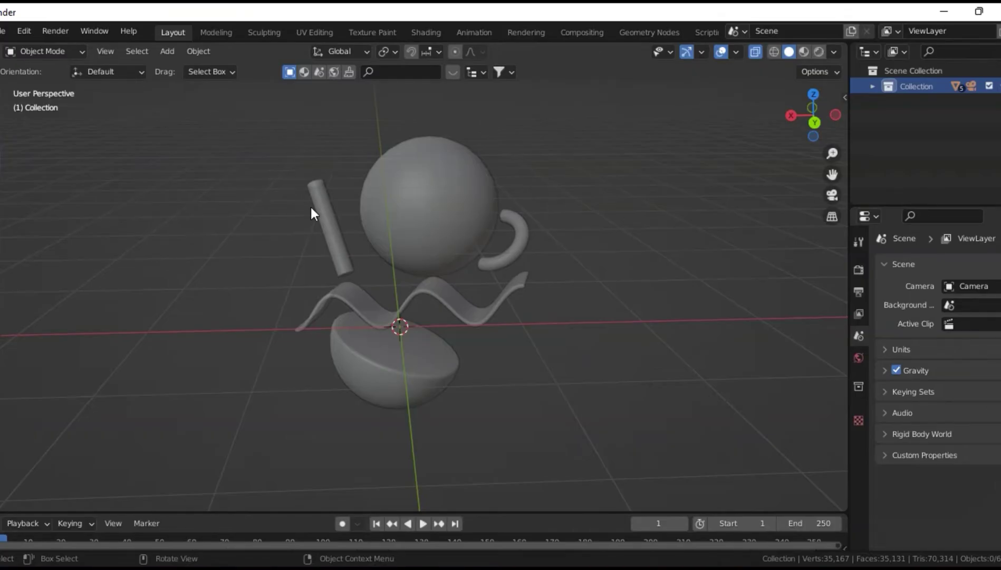
# Add an Ico Sphere mesh to the scene
pyautogui.hotkey('shift', 'a')
pyautogui.moveTo(310, 206)
pyautogui.click(394, 269)
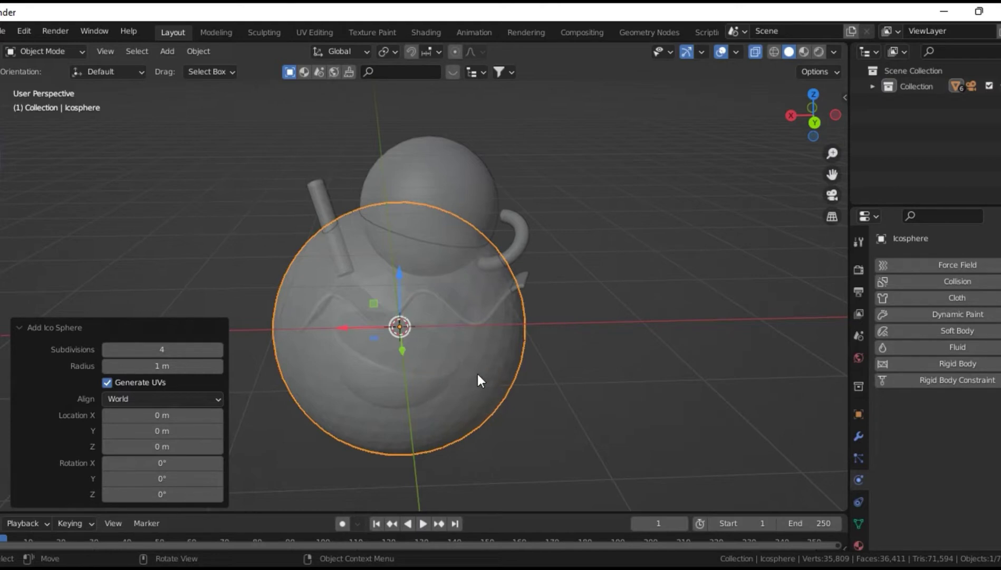
# Shift the icosphere along X, then raise it 0.46 m along Z
pyautogui.press('g')
pyautogui.press('x')
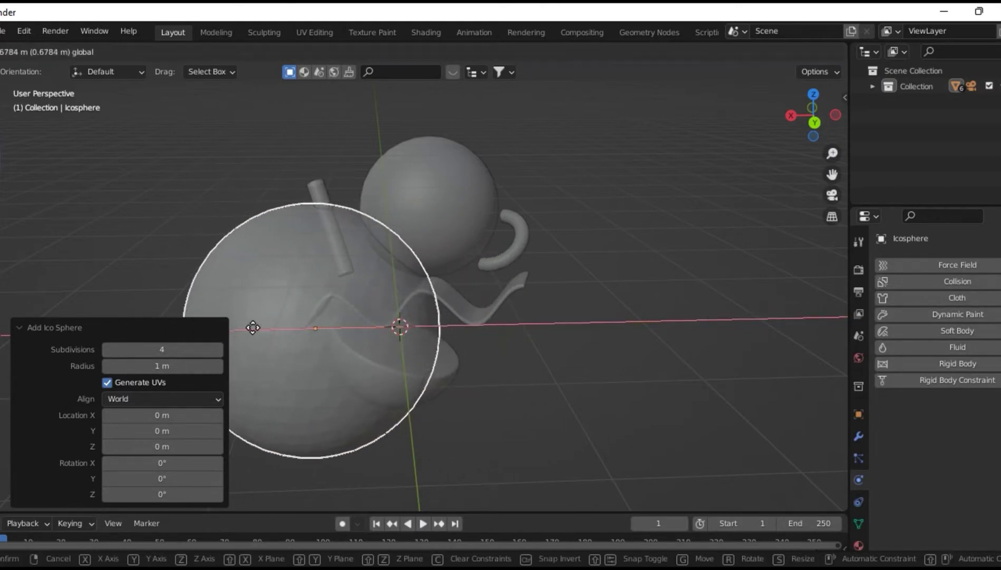
pyautogui.click(361, 318)
pyautogui.press('g')
pyautogui.press('z')
pyautogui.click(329, 312)
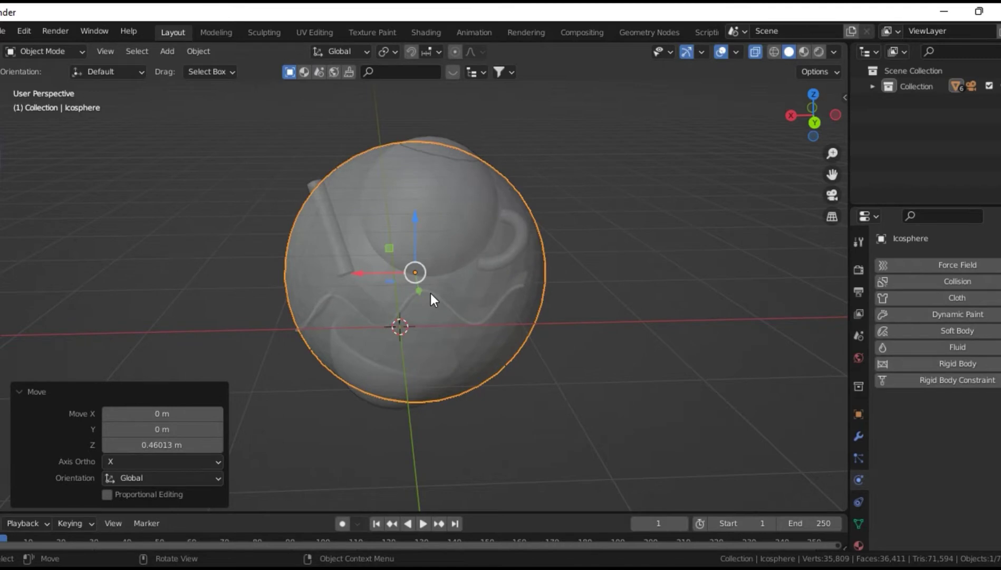
# Add a Cloth modifier to the icosphere
pyautogui.click(858, 436)
pyautogui.click(897, 265)
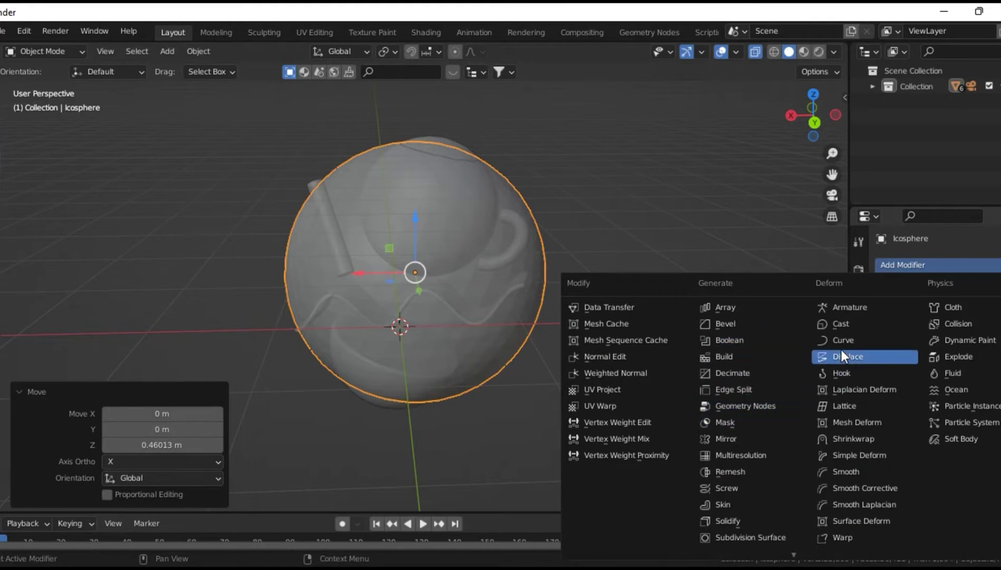
pyautogui.click(953, 311)
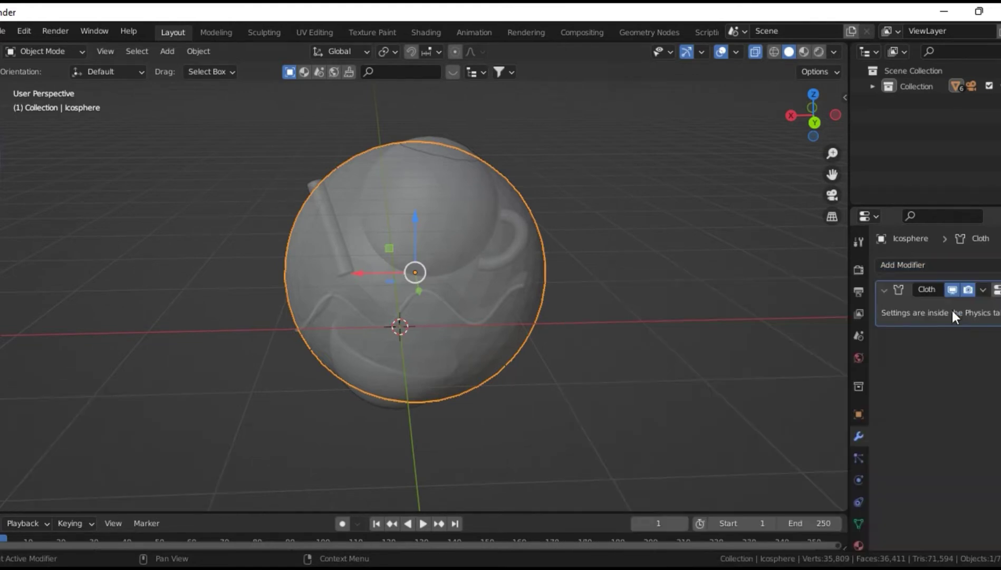
# Check that the Wave object has a Collision modifier, then reselect the icosphere
pyautogui.click(573, 389)
pyautogui.click(498, 309)
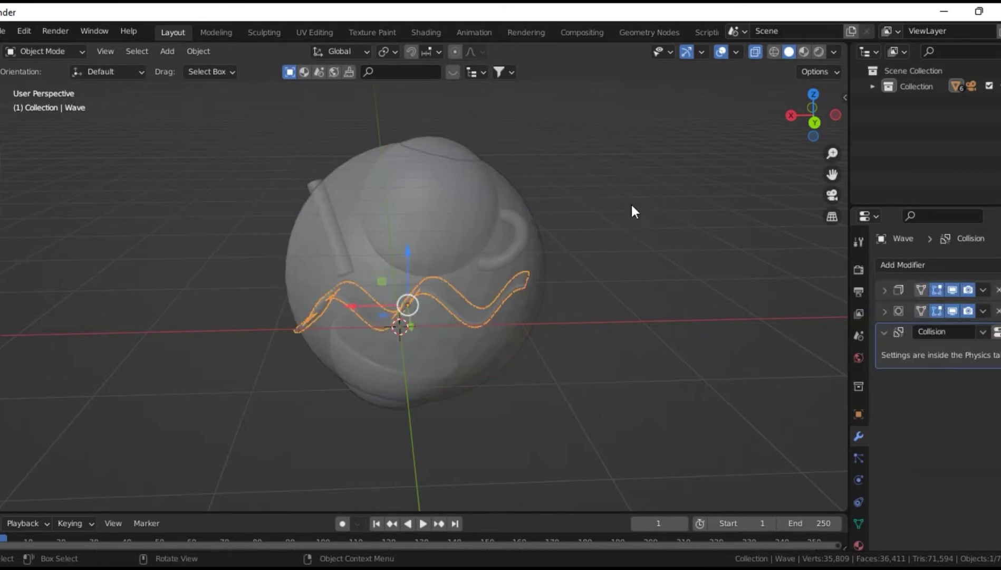
pyautogui.click(632, 205)
pyautogui.click(514, 206)
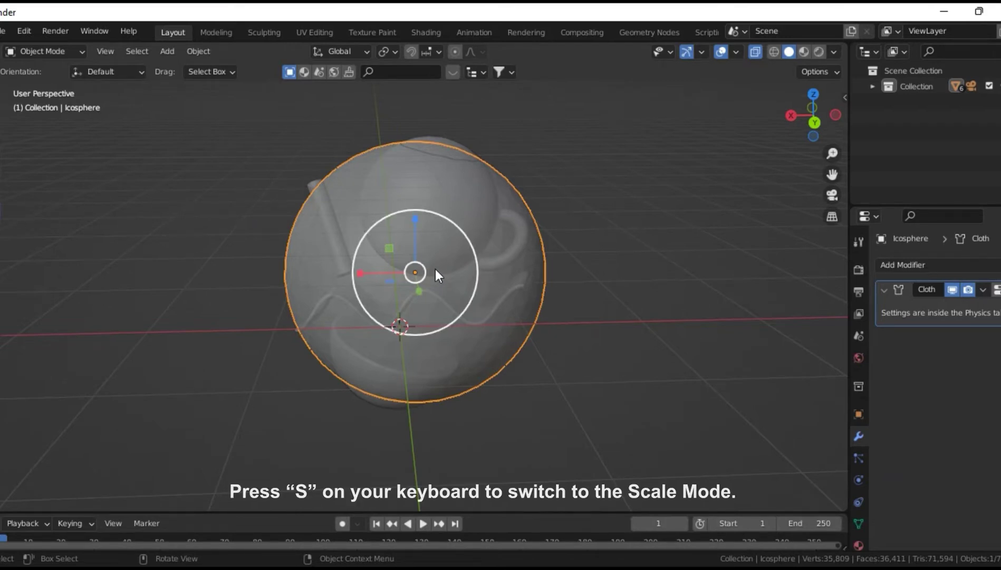
# Scale the icosphere up uniformly to 1.349 on every axis, then deselect it
pyautogui.press('s')
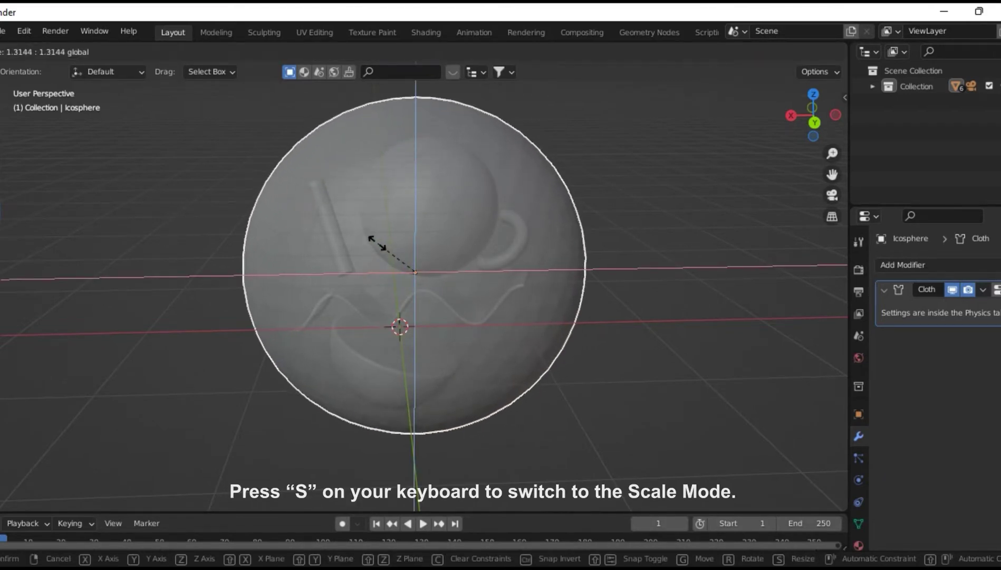
pyautogui.click(368, 231)
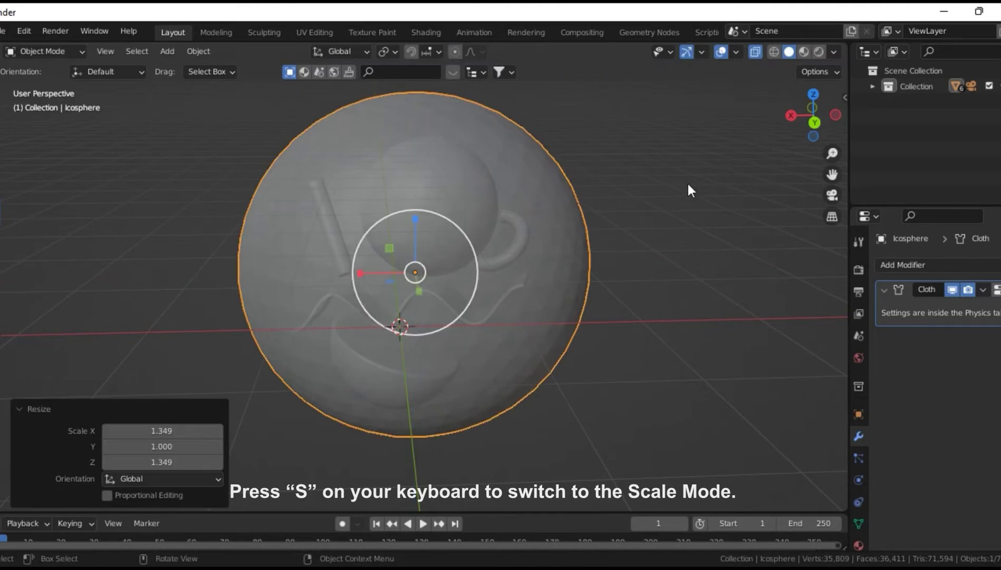
pyautogui.click(186, 446)
pyautogui.write('1.349')
pyautogui.press('Return')
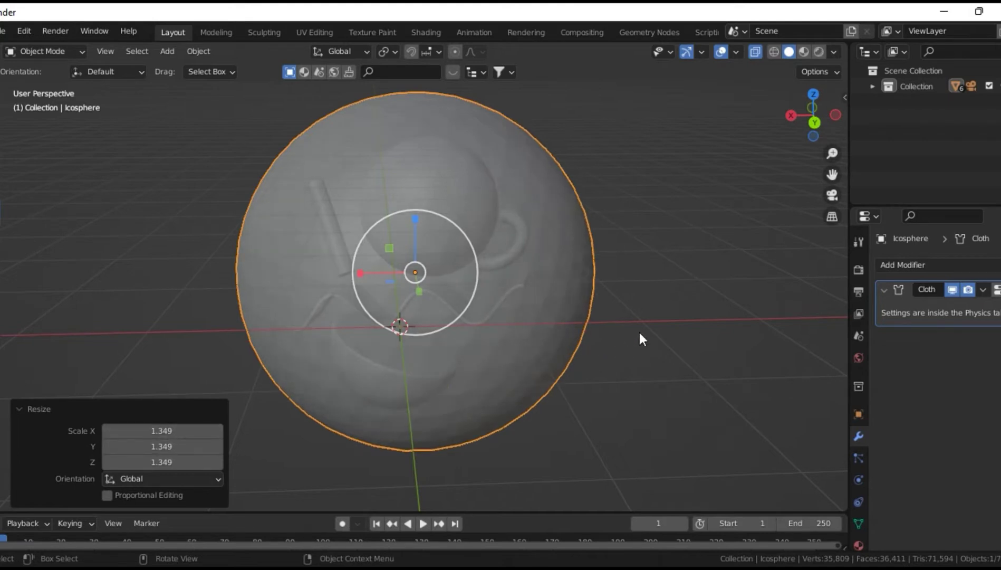
pyautogui.click(661, 319)
# Set the icosphere's Cloth Quality Steps to 15 in the Physics tab
pyautogui.click(996, 290)
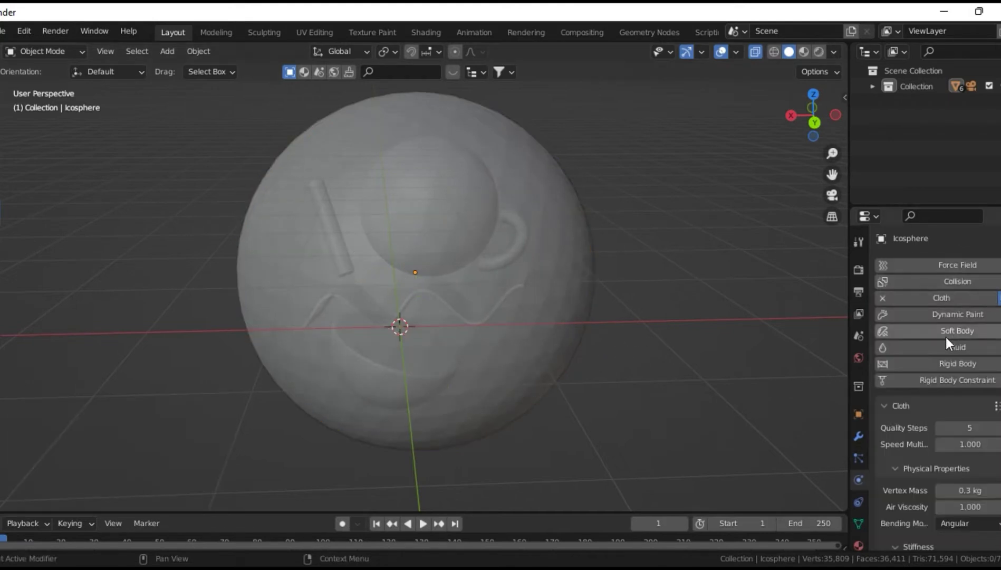
pyautogui.click(970, 428)
pyautogui.write('15')
pyautogui.press('Return')
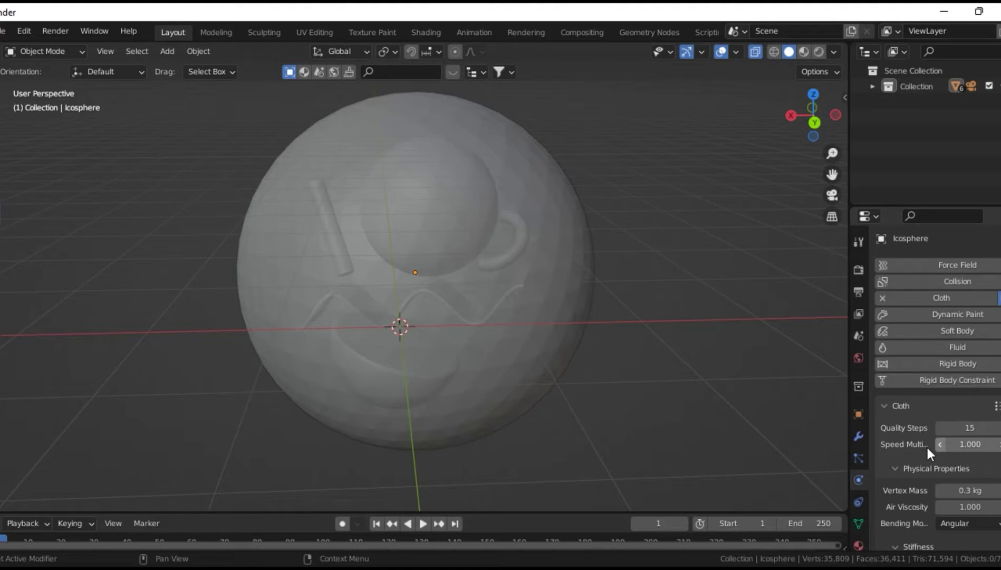
pyautogui.scroll(-6, 903, 451)
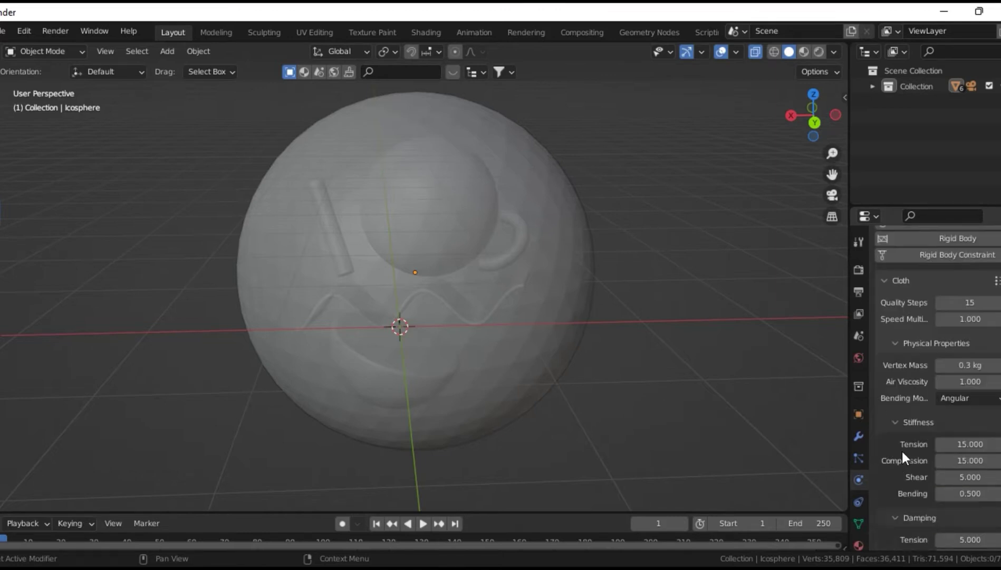
pyautogui.scroll(10, 905, 448)
pyautogui.scroll(-13, 912, 447)
pyautogui.scroll(-10, 914, 446)
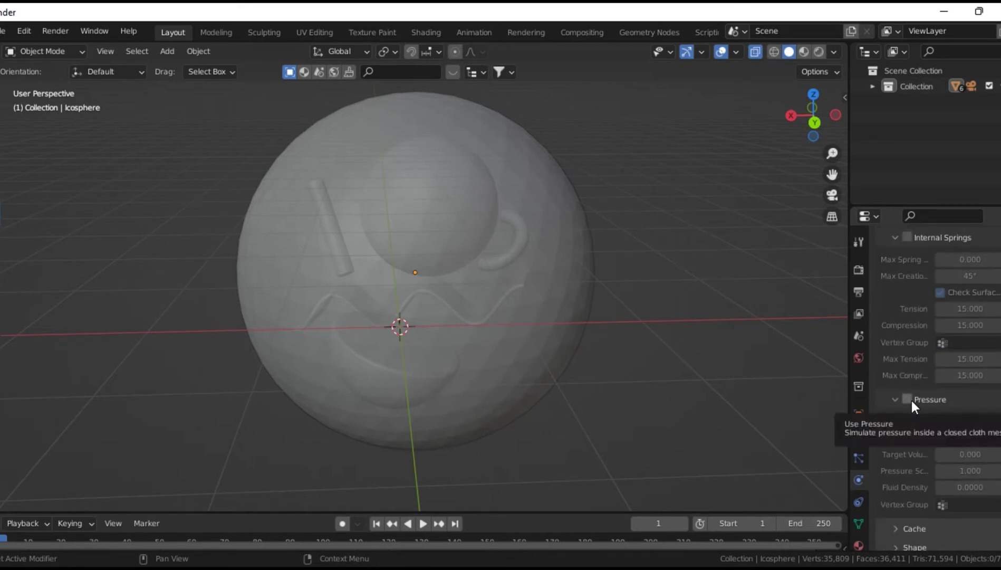
# Enable cloth Pressure at 20, test-play the simulation, and rewind to the start
pyautogui.click(910, 400)
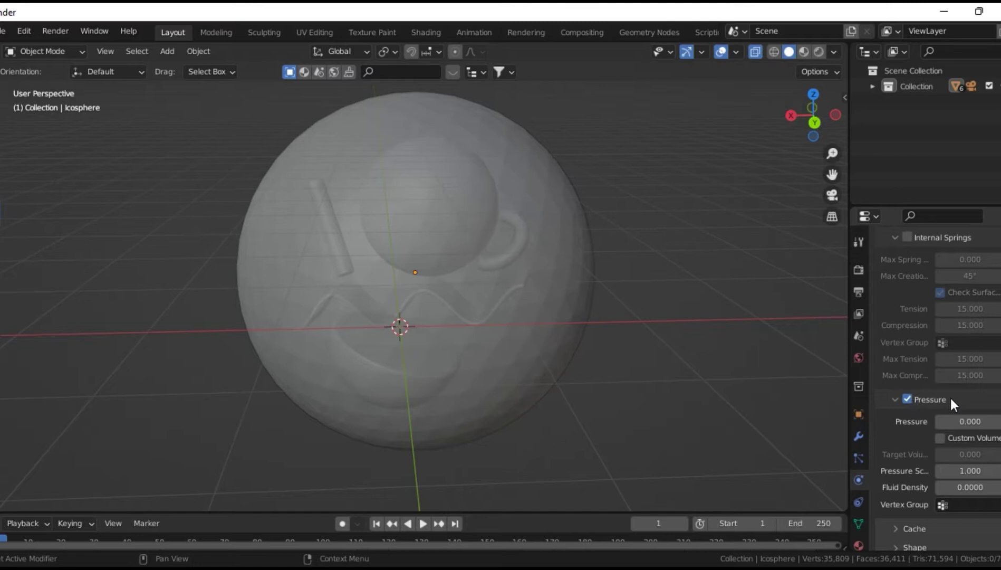
pyautogui.click(966, 421)
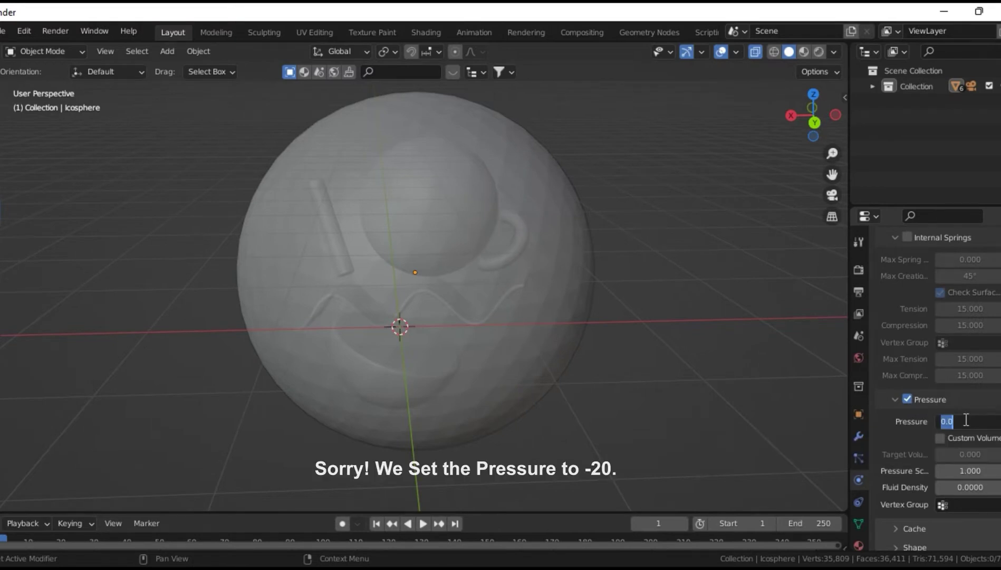
pyautogui.write('20')
pyautogui.press('Return')
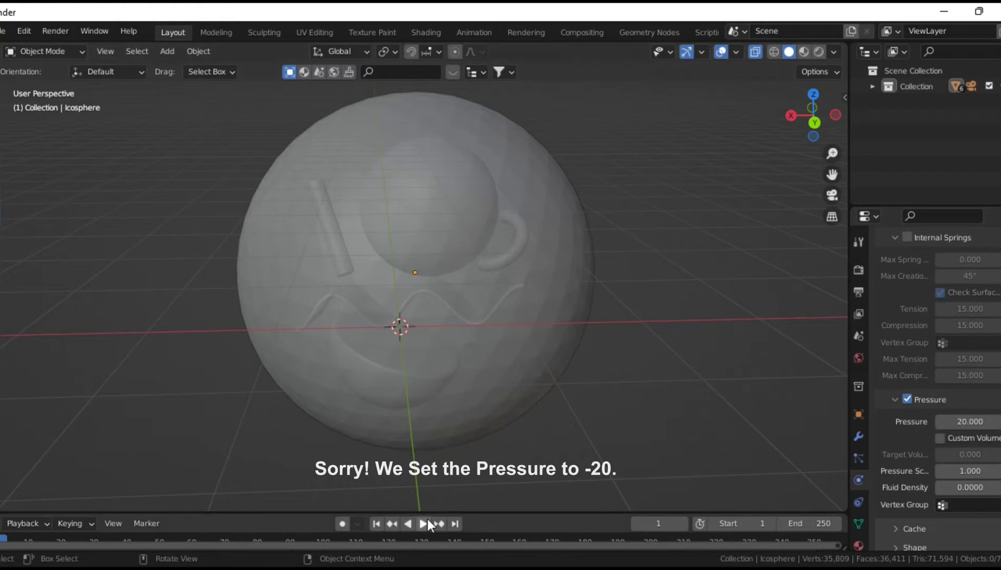
pyautogui.click(427, 519)
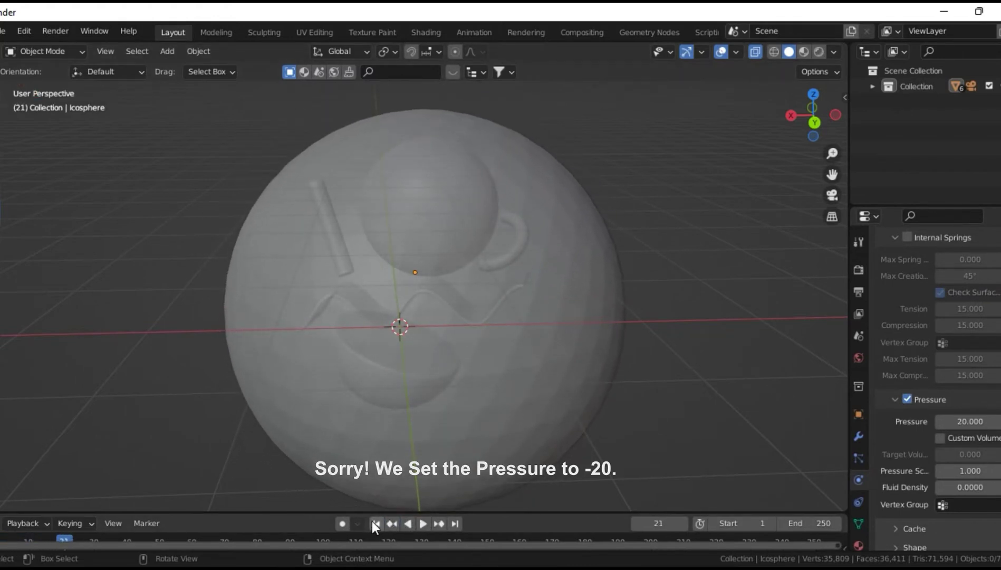
pyautogui.click(374, 523)
# Change the cloth Pressure value to -20
pyautogui.click(981, 419)
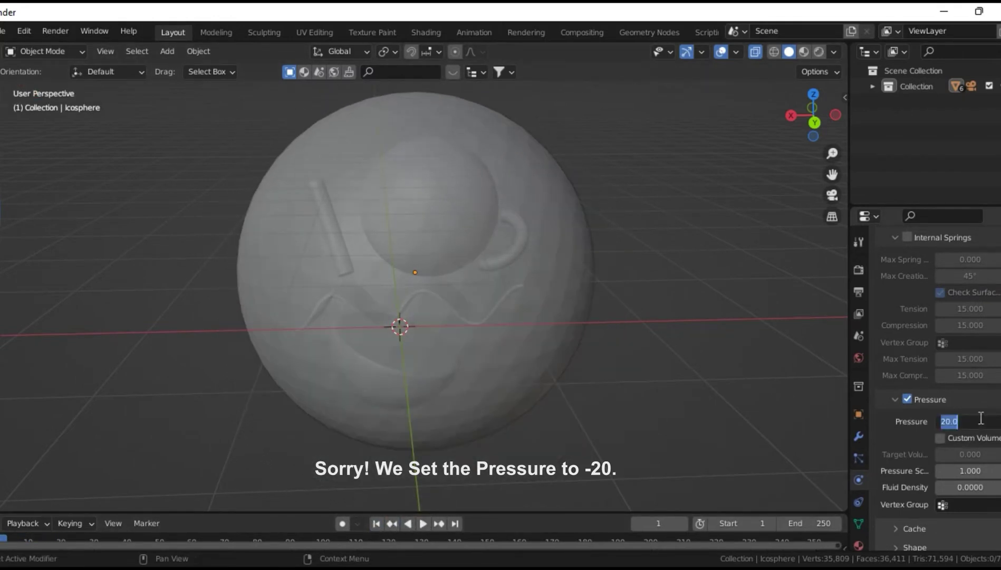
pyautogui.write('-20')
pyautogui.press('Return')
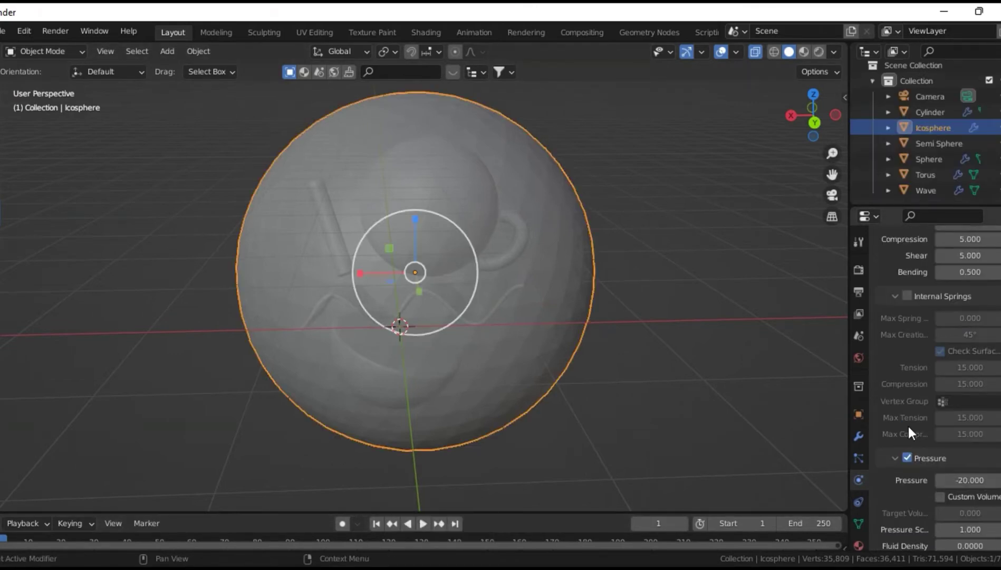
# Expand Field Weights and lower the cloth's Gravity weight
pyautogui.scroll(-2, 908, 426)
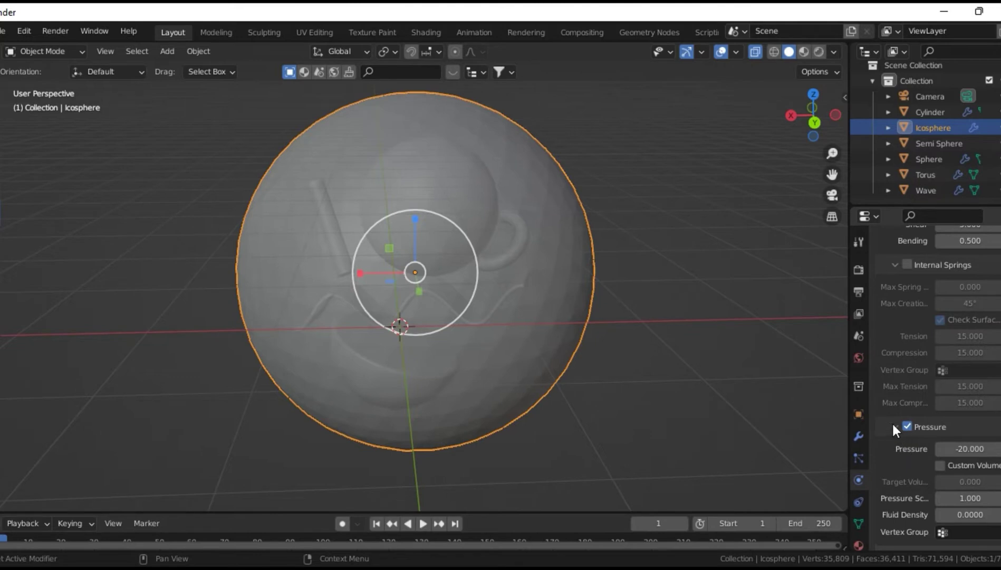
pyautogui.scroll(-4, 890, 446)
pyautogui.scroll(-8, 890, 457)
pyautogui.click(898, 540)
pyautogui.scroll(-6, 929, 482)
pyautogui.moveTo(971, 424); pyautogui.dragTo(942, 424)
pyautogui.scroll(9, 898, 434)
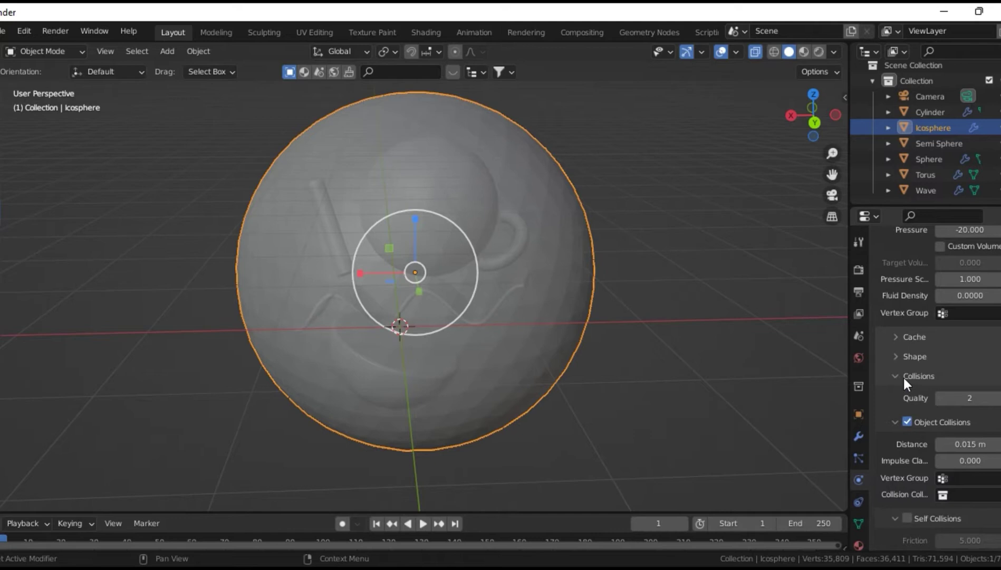
pyautogui.scroll(-2, 898, 451)
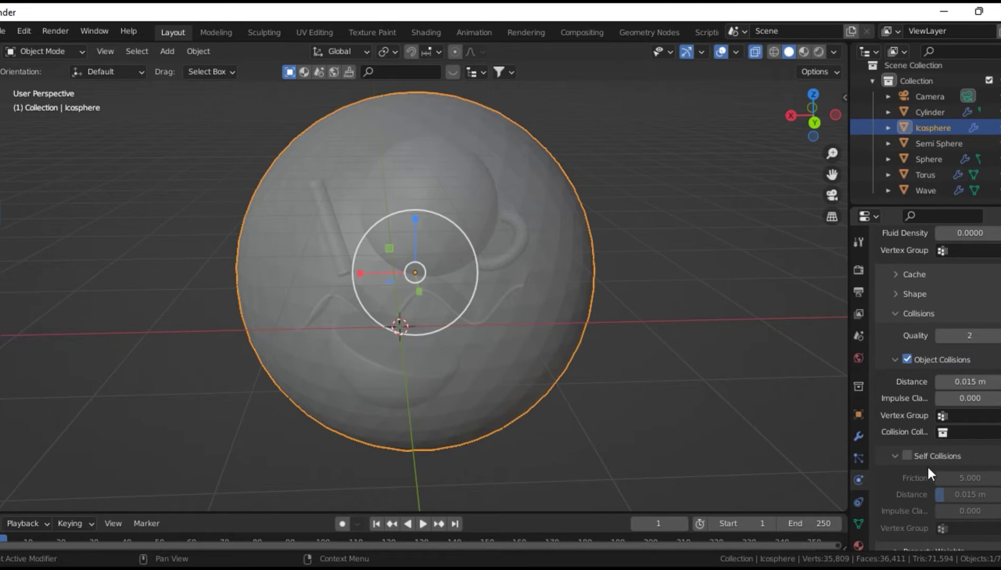
# Enable Self Collisions and set the cloth collision quality to 10
pyautogui.click(908, 455)
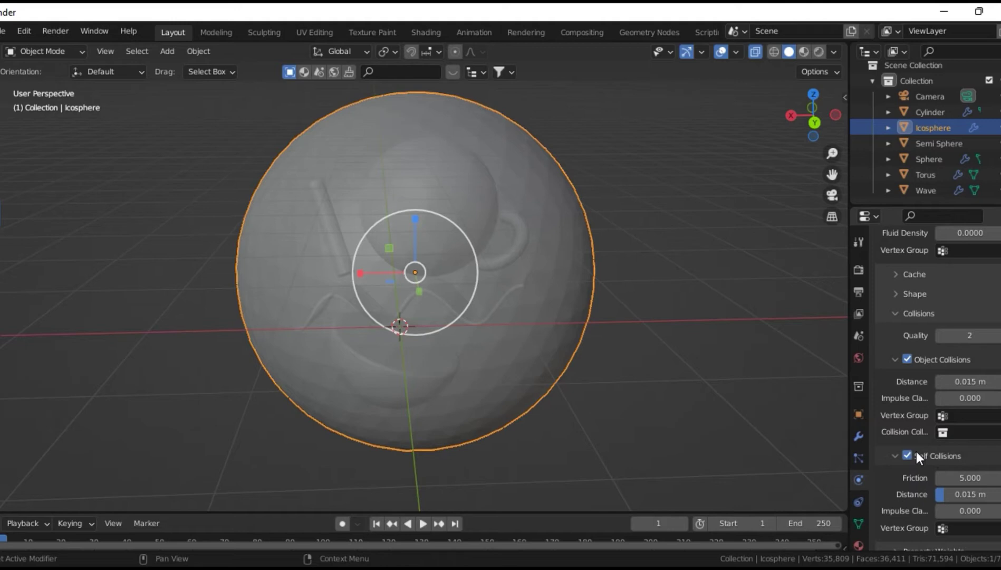
pyautogui.click(895, 456)
pyautogui.click(894, 359)
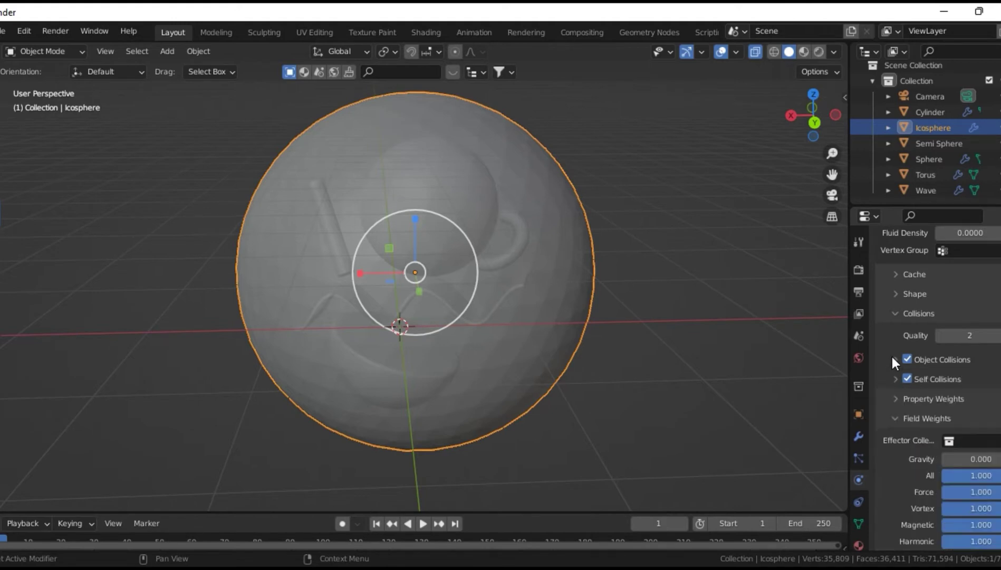
pyautogui.click(896, 418)
pyautogui.click(970, 457)
pyautogui.write('10')
pyautogui.press('Return')
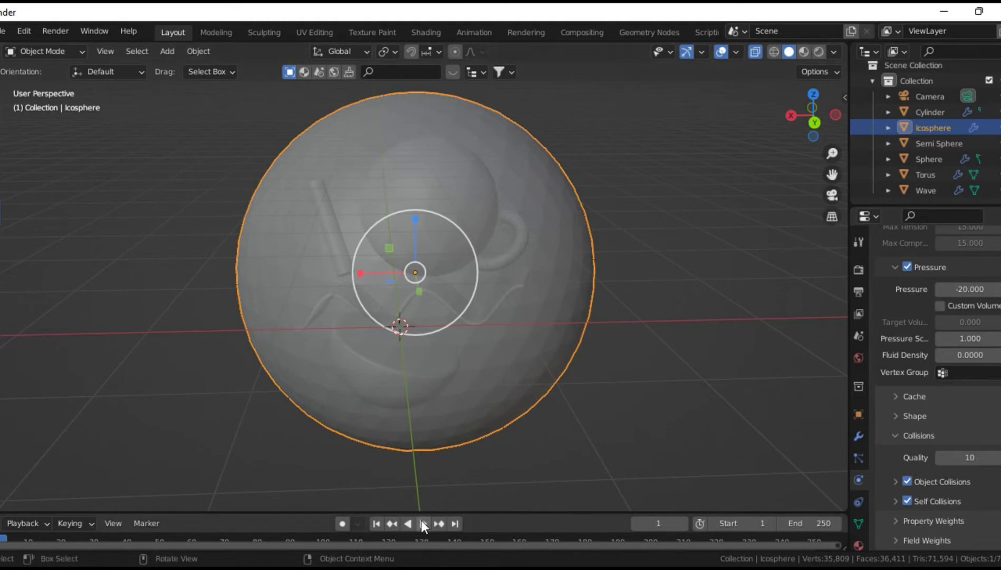
# Expand the Cache settings and check the Start 1 / End 250 frame range
pyautogui.click(896, 437)
pyautogui.click(896, 462)
pyautogui.scroll(-4, 928, 473)
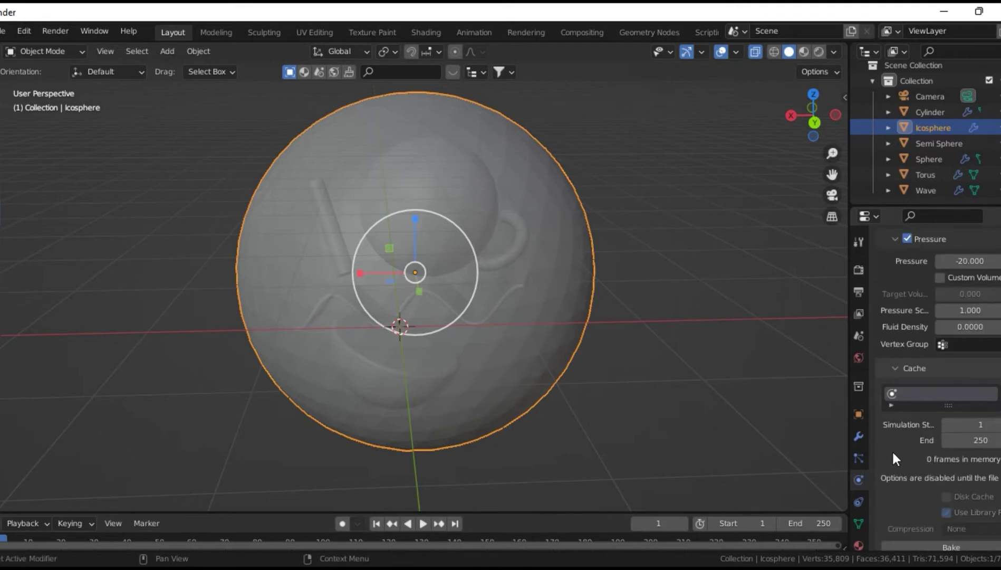
pyautogui.scroll(-5, 894, 458)
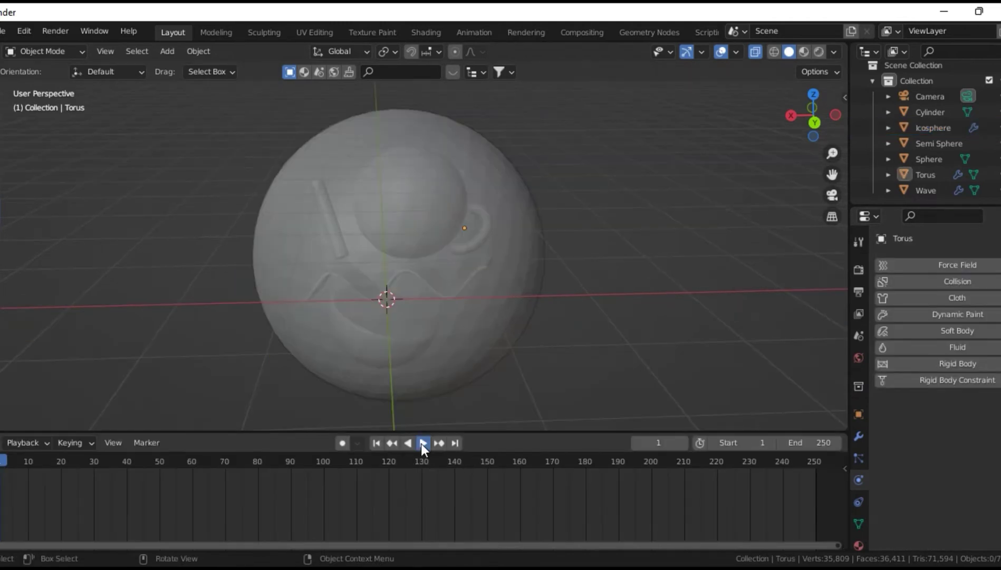
# Play and pause the simulation, then inspect the scene objects and select the Sphere
pyautogui.click(421, 443)
pyautogui.click(421, 445)
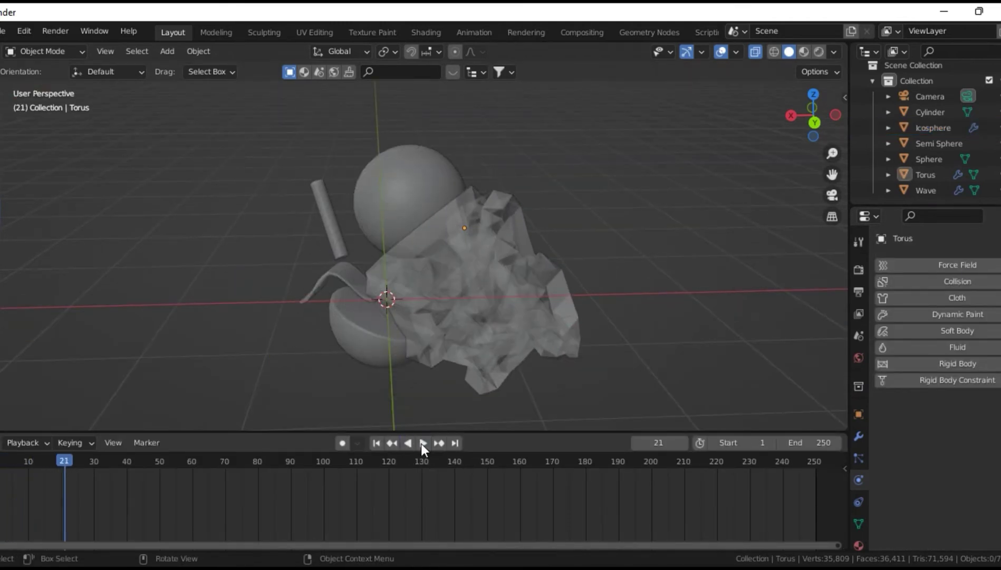
pyautogui.click(497, 323)
pyautogui.click(411, 198)
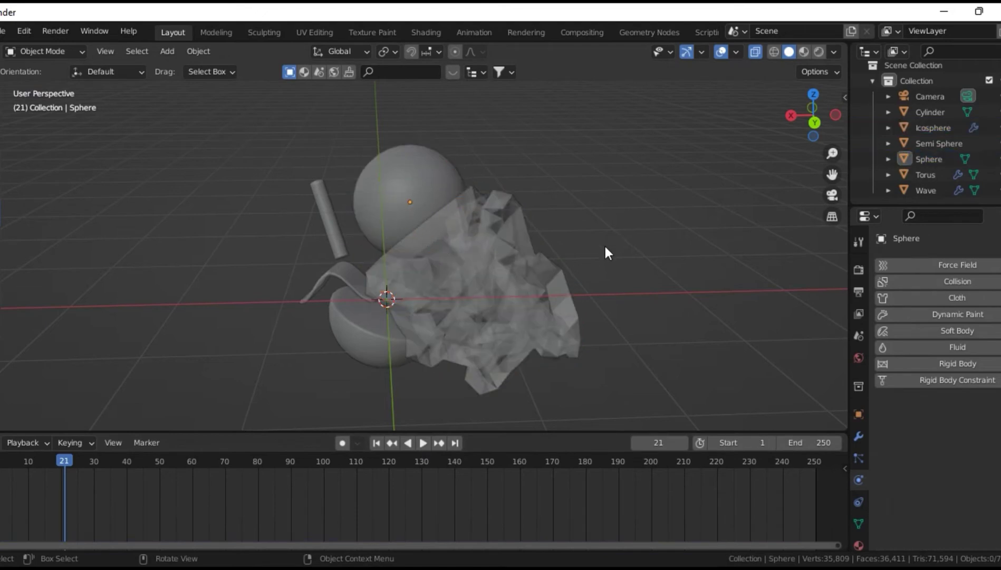
pyautogui.click(371, 324)
pyautogui.click(344, 274)
pyautogui.click(335, 223)
pyautogui.click(417, 186)
pyautogui.click(633, 272)
pyautogui.click(936, 158)
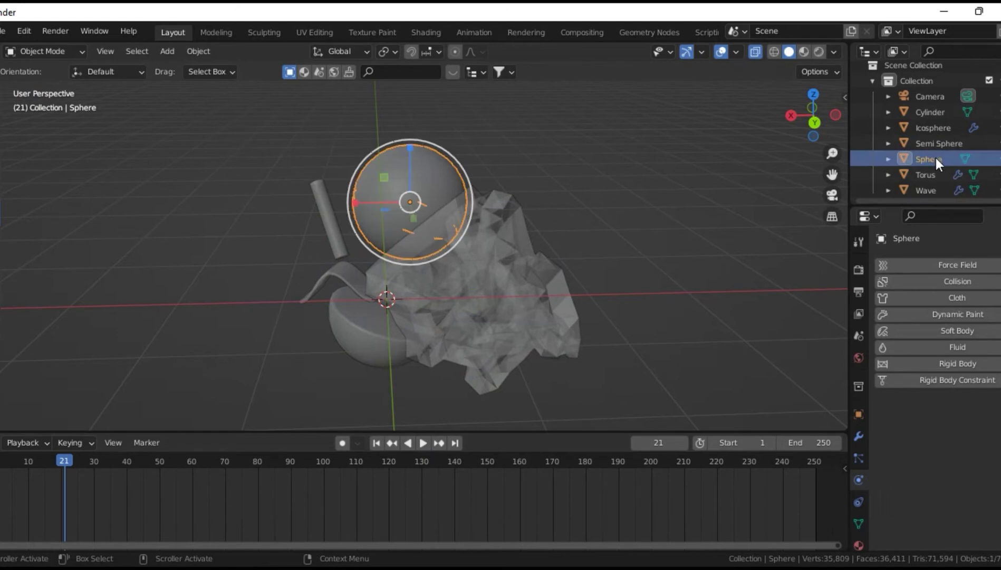
# Add Collision modifiers to the Sphere and the Cylinder
pyautogui.click(859, 437)
pyautogui.click(913, 265)
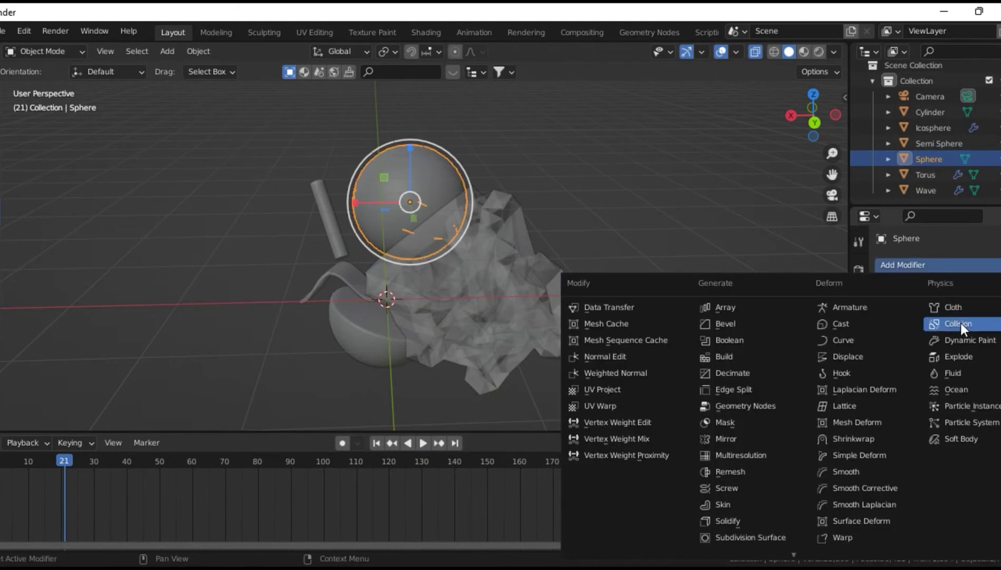
pyautogui.click(959, 324)
pyautogui.click(344, 246)
pyautogui.click(897, 264)
pyautogui.click(949, 312)
# Enable Collision physics on the Wave and the Torus, then rewind to frame 1
pyautogui.click(383, 337)
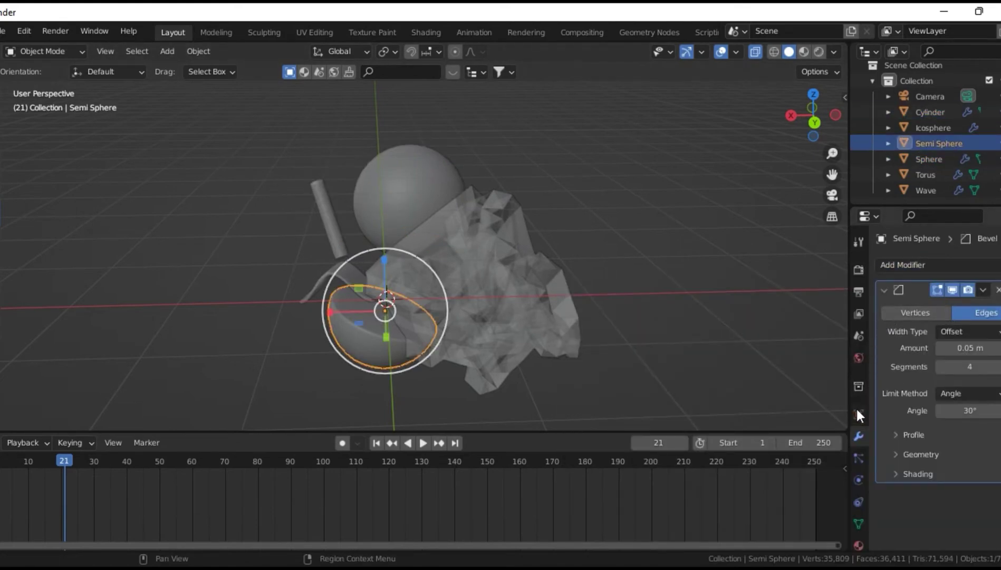
pyautogui.click(859, 480)
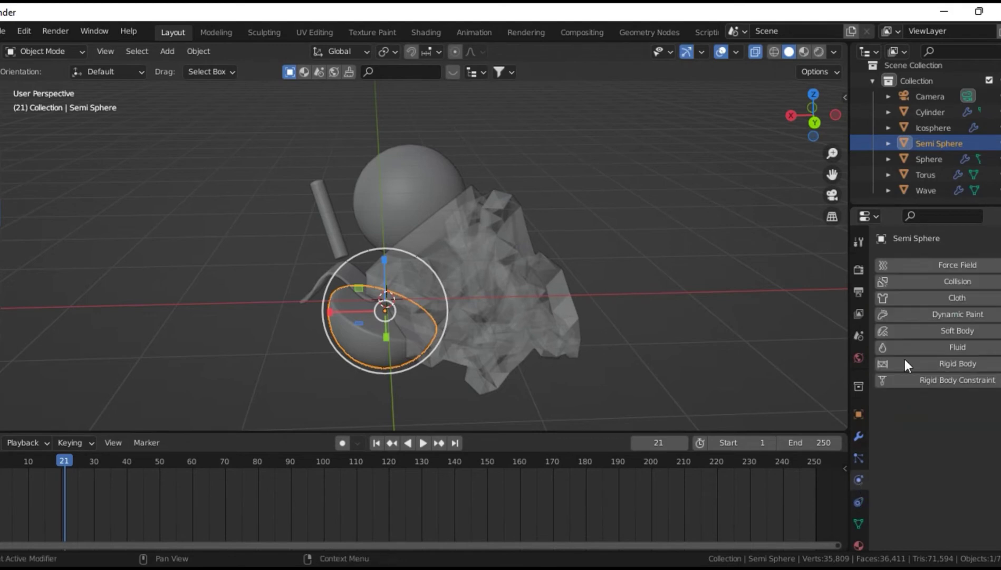
pyautogui.click(335, 266)
pyautogui.click(949, 282)
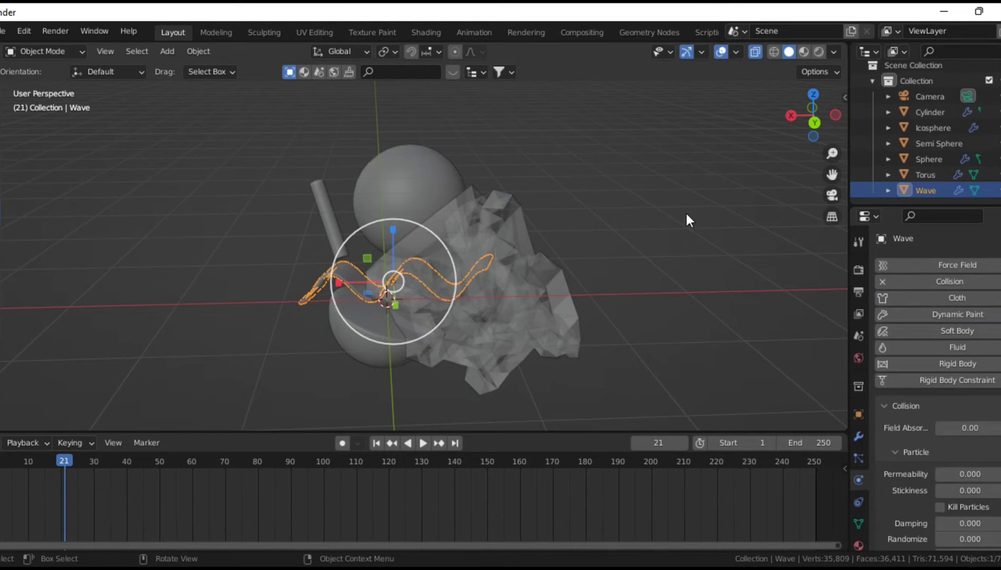
pyautogui.moveTo(841, 129); pyautogui.dragTo(560, 221)
pyautogui.click(485, 227)
pyautogui.click(928, 283)
pyautogui.moveTo(824, 124); pyautogui.dragTo(645, 190)
pyautogui.click(378, 443)
# Play the cloth simulation to frame 6, then deselect to view the wrapped cloth
pyautogui.click(422, 443)
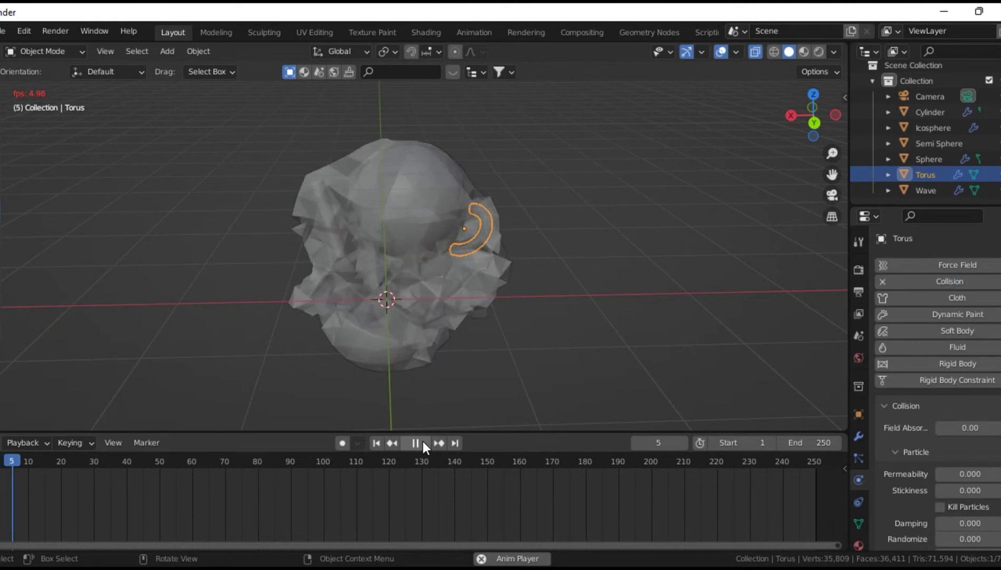
pyautogui.click(423, 443)
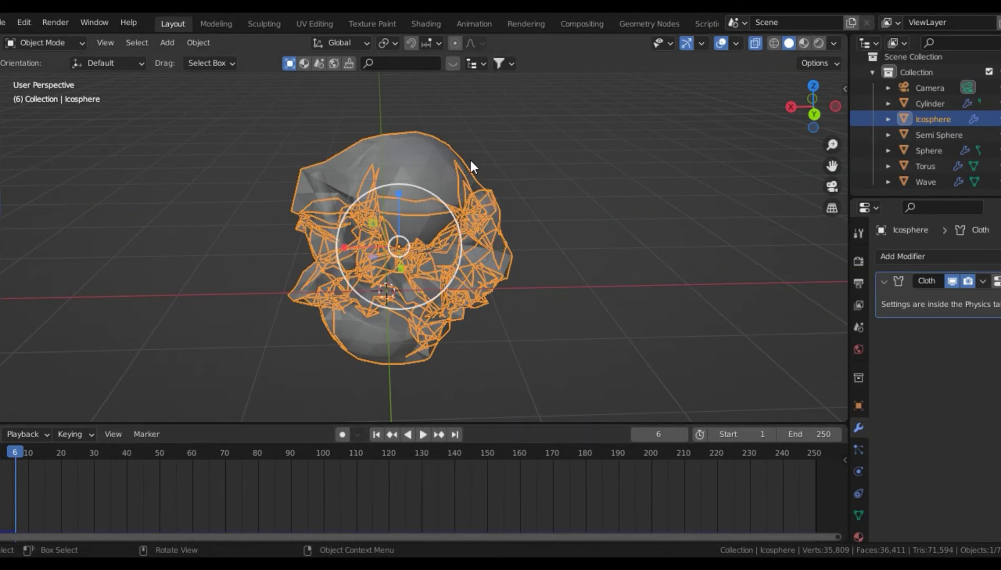
pyautogui.click(108, 144)
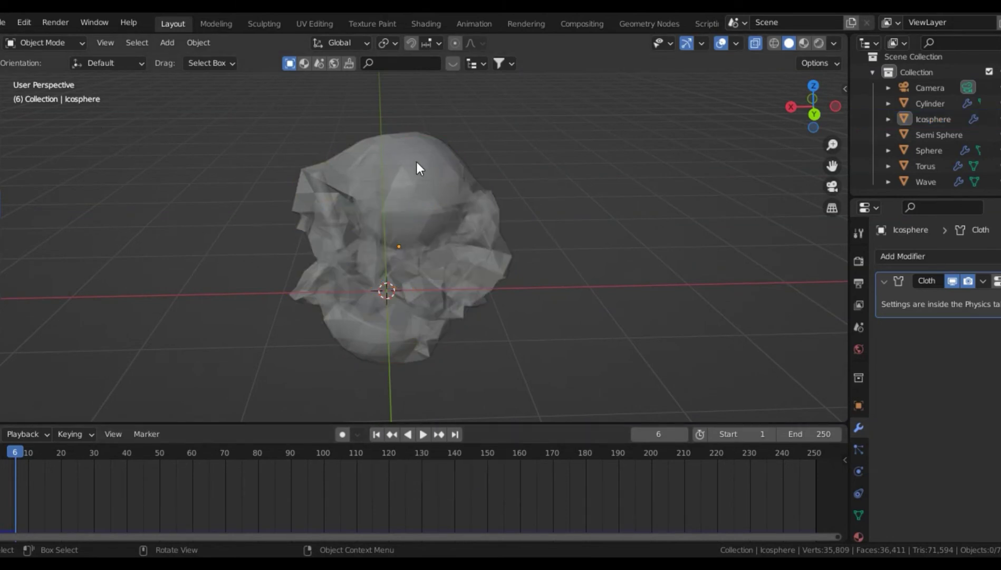
# Rewind to frame 1 and apply Shade Smooth to the Icosphere cloth
pyautogui.click(374, 437)
pyautogui.click(446, 168)
pyautogui.click(447, 168)
pyautogui.rightClick(506, 175)
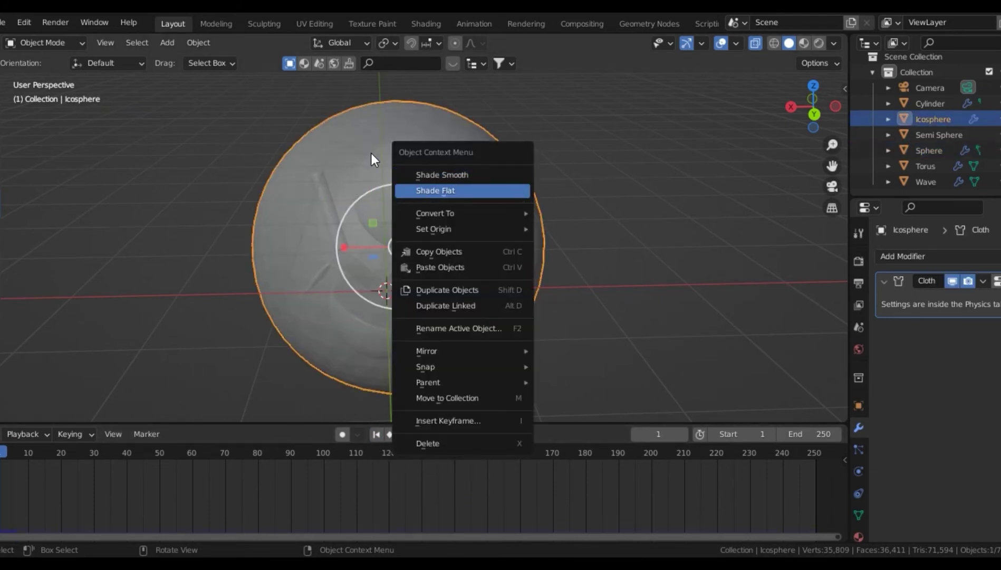
pyautogui.click(445, 174)
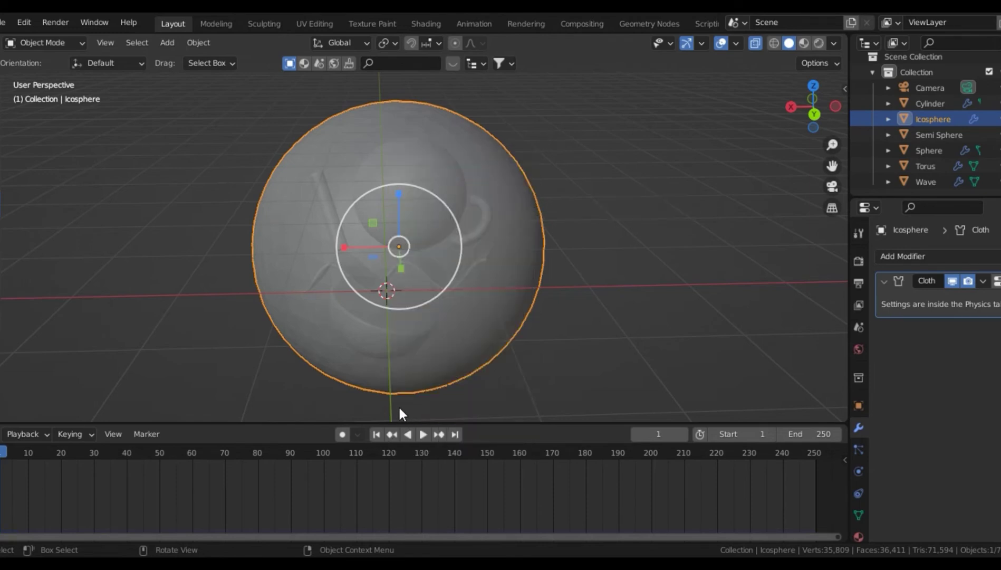
# Replay the simulation to frame 5 and deselect the Icosphere
pyautogui.click(421, 433)
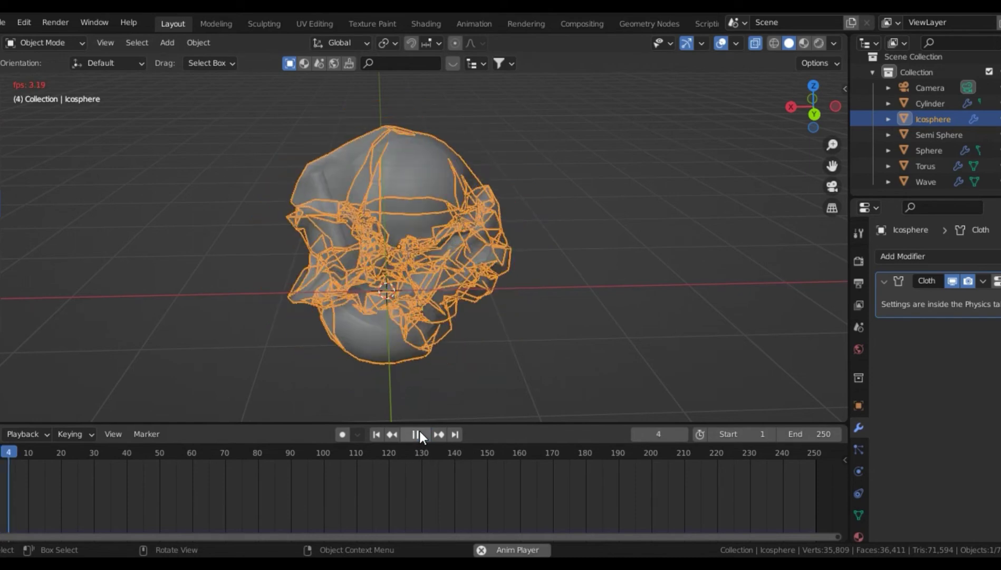
pyautogui.click(418, 433)
pyautogui.click(491, 336)
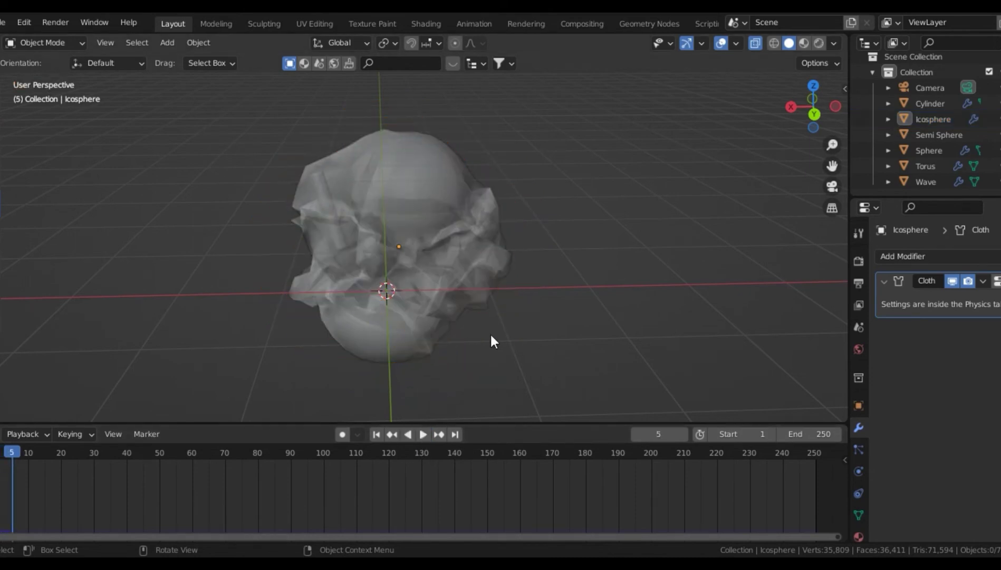
# Turn off X-ray and add a Subdivision Surface above the Cloth with render level 1
pyautogui.click(757, 43)
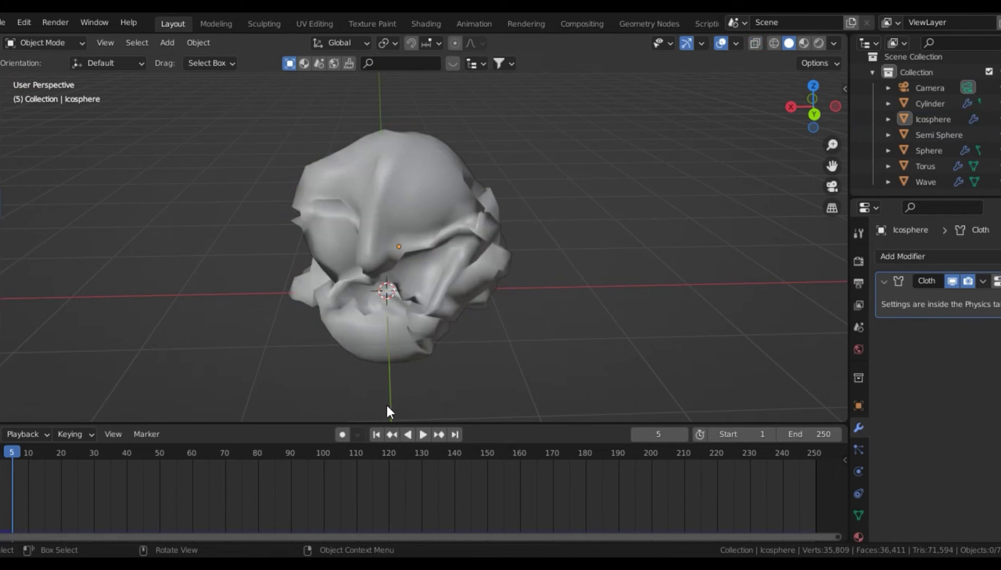
pyautogui.click(922, 256)
pyautogui.click(751, 524)
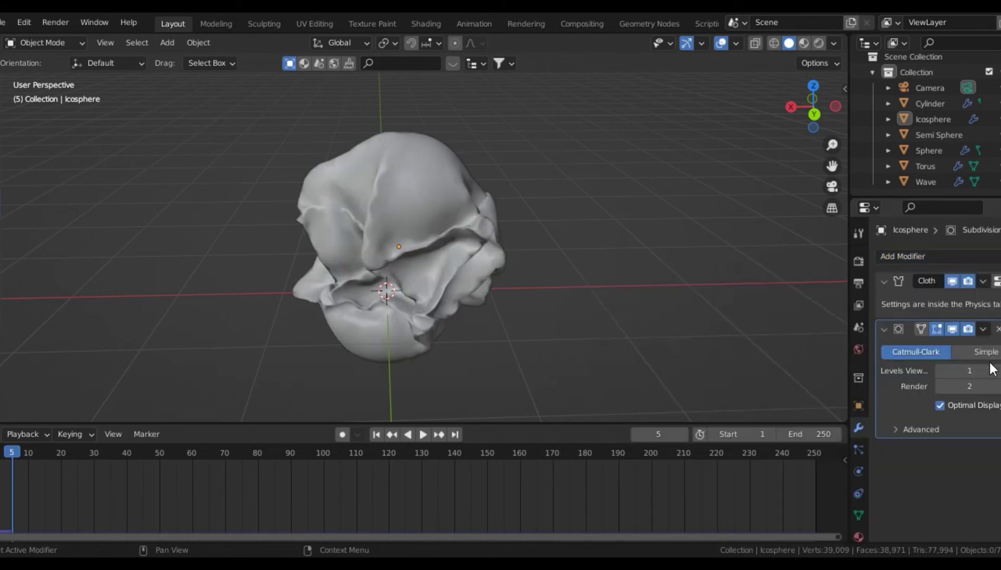
pyautogui.moveTo(995, 329); pyautogui.dragTo(995, 288)
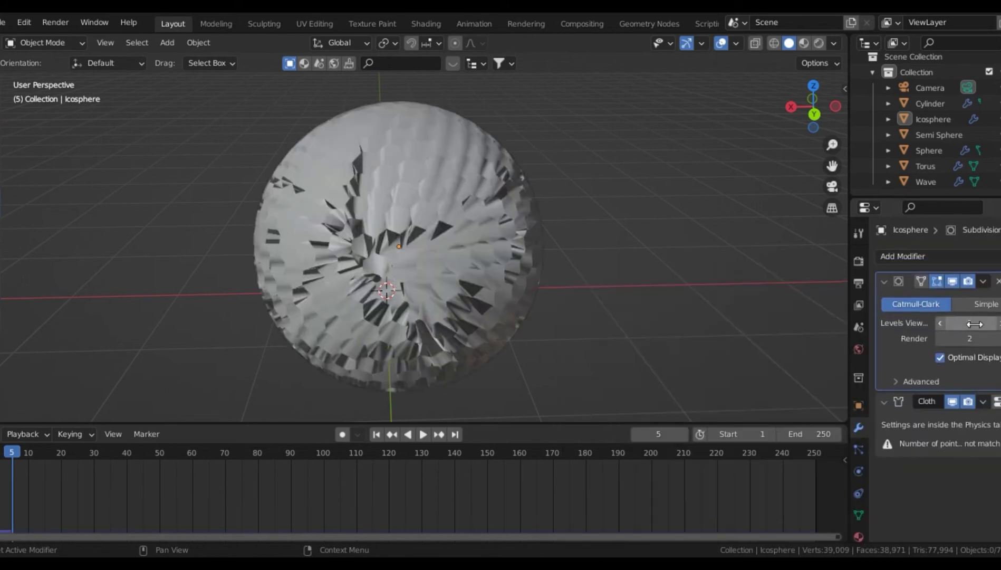
pyautogui.click(972, 338)
pyautogui.write('1')
pyautogui.press('Return')
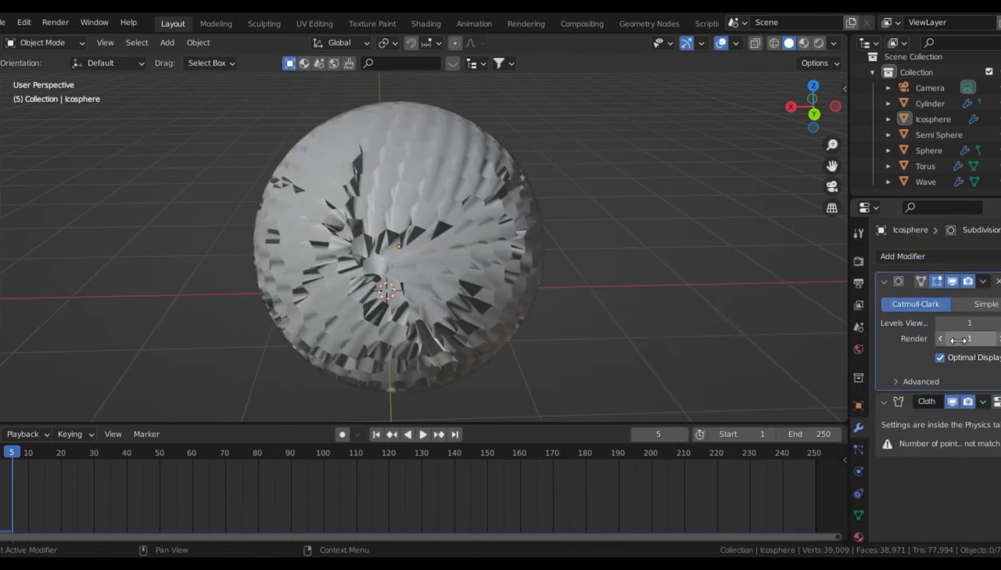
# Rewind to frame 1, add a second Subdivision Surface after the Cloth, and collapse all modifier panels
pyautogui.click(383, 435)
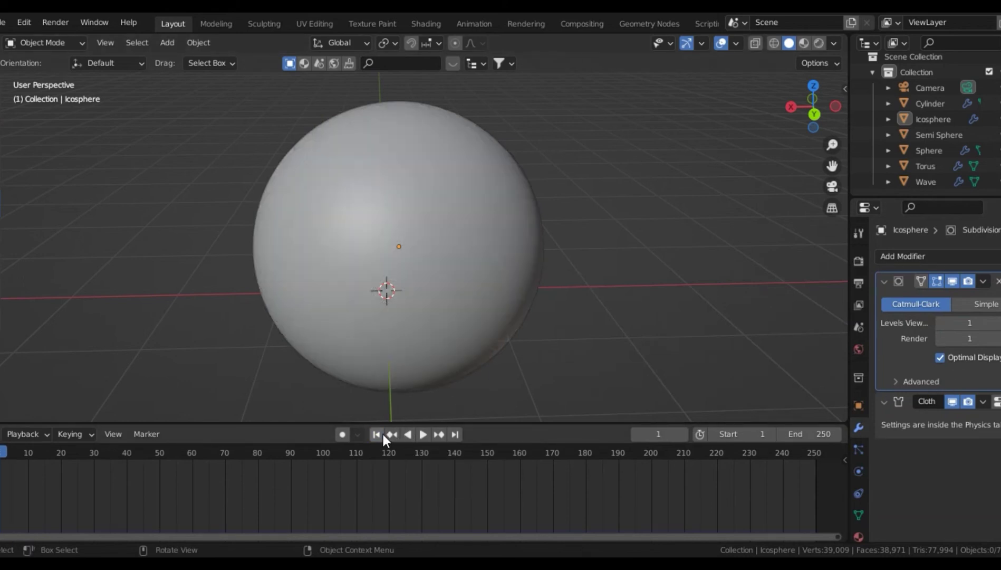
pyautogui.click(916, 250)
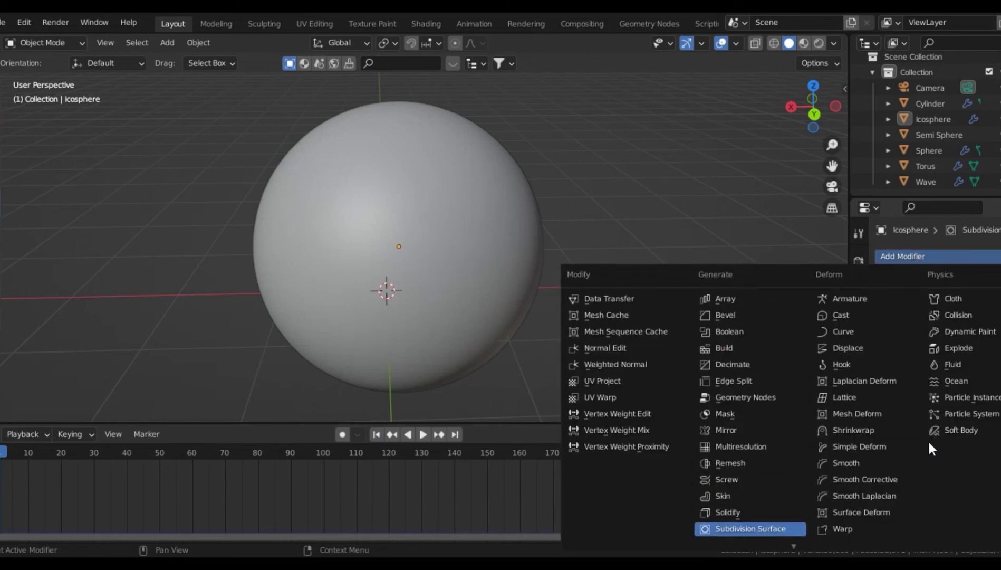
pyautogui.press('Return')
pyautogui.click(968, 492)
pyautogui.press('Return')
pyautogui.click(884, 450)
pyautogui.click(884, 284)
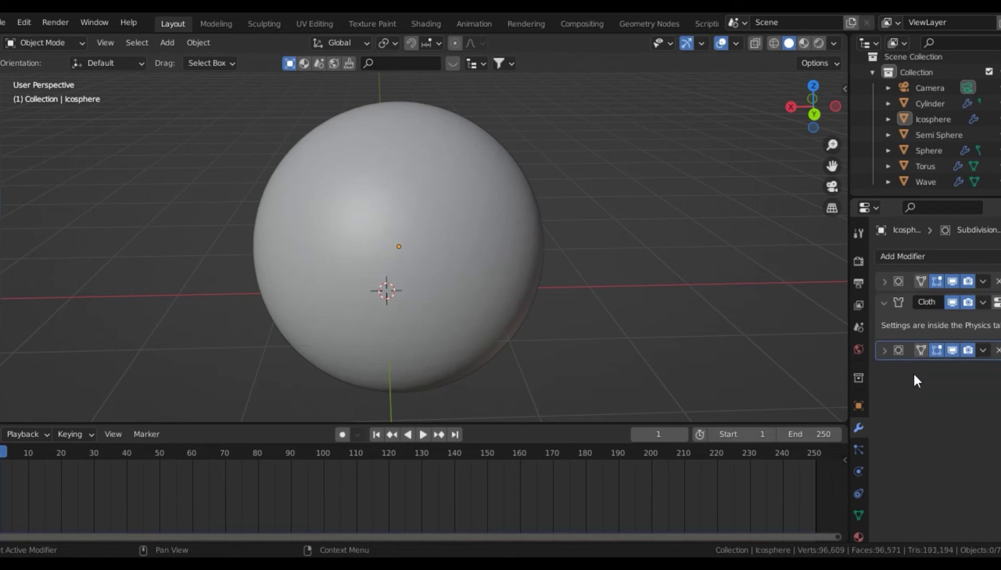
pyautogui.click(886, 301)
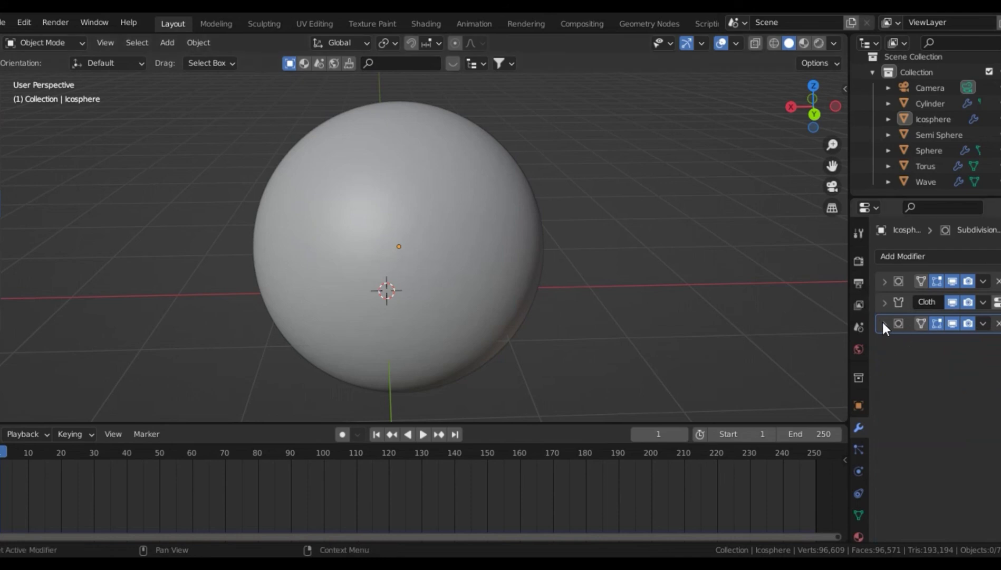
# Append a Solidify modifier with 0.01 m thickness after the second Subdivision Surface, collapsed
pyautogui.click(886, 256)
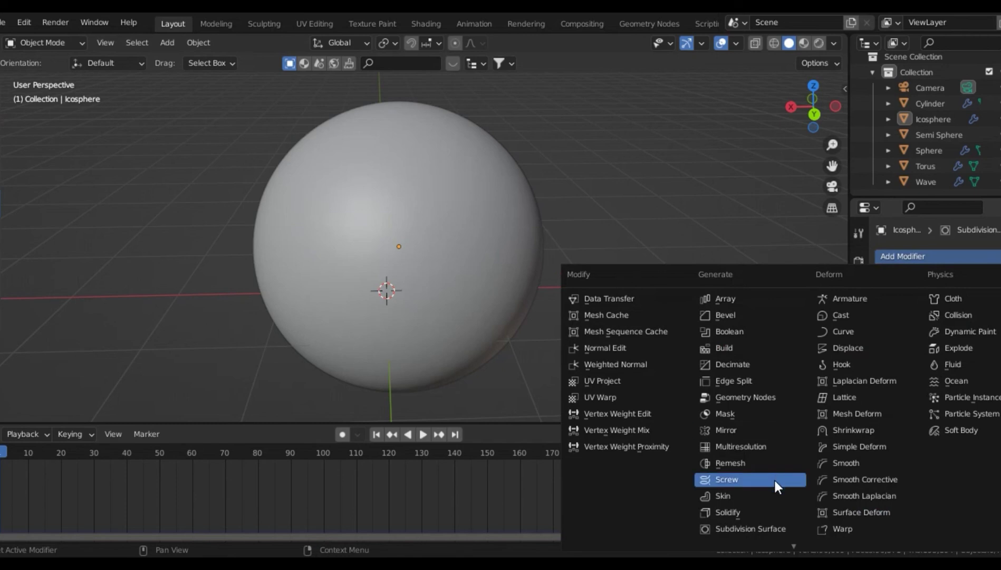
pyautogui.click(753, 511)
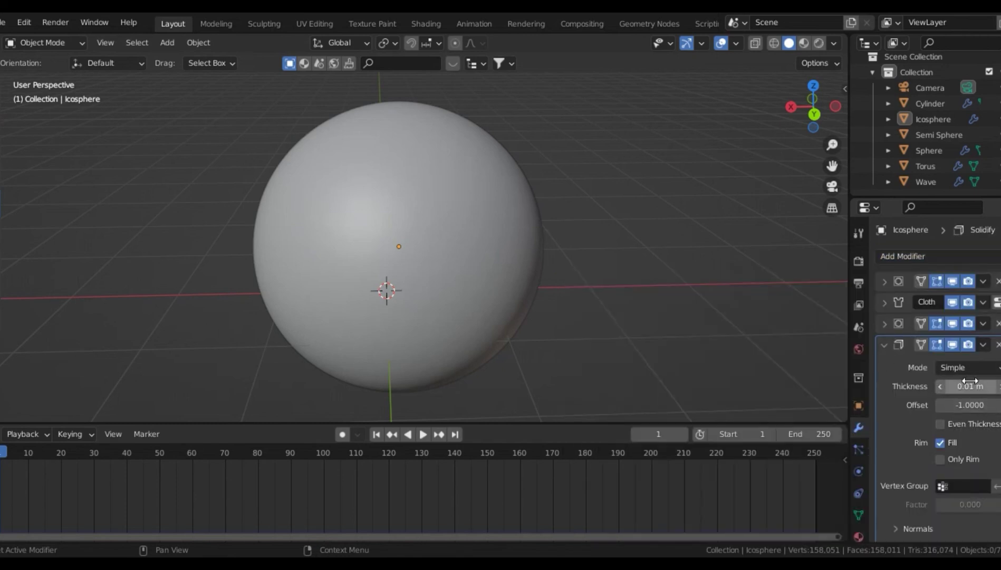
pyautogui.click(885, 345)
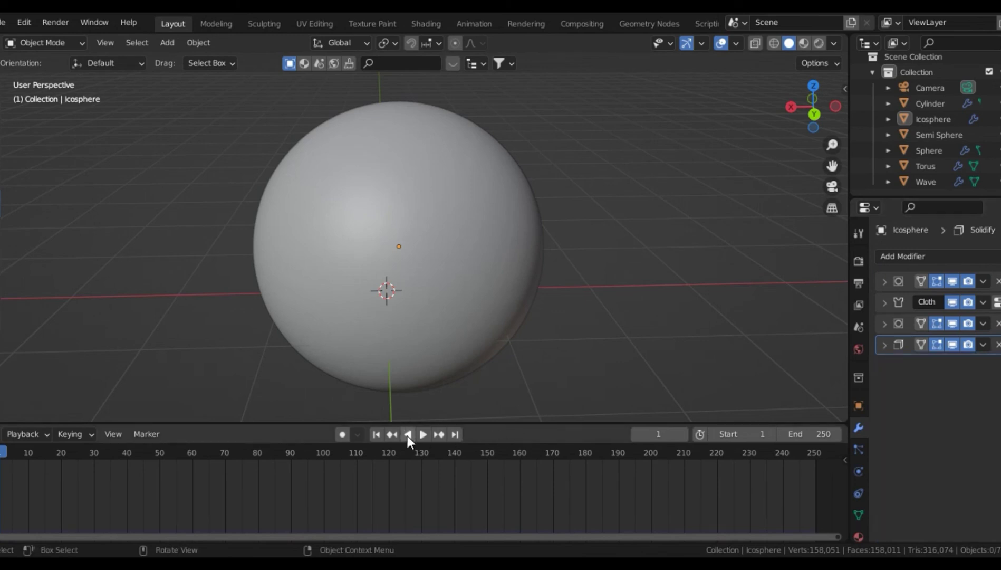